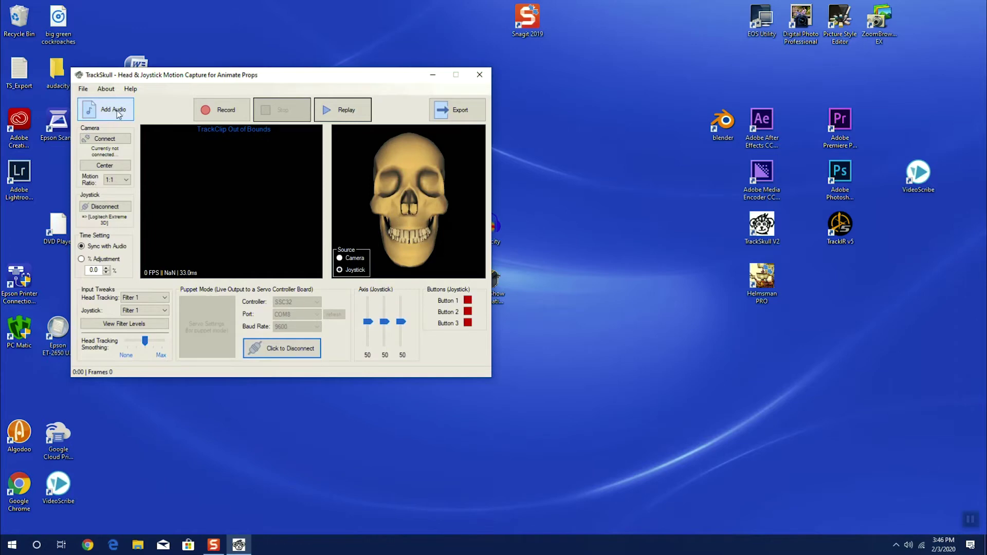
- Load the Drunken_Sailor MP3 from the skull routines folder and record a joystick motion capture to it
{"action": "left_click", "coordinate": [115, 110]}
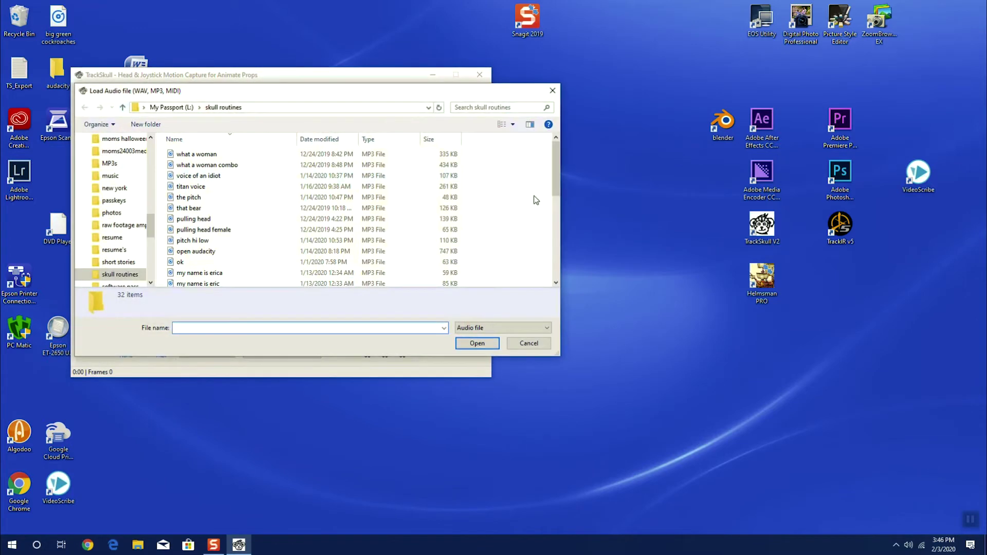
{"action": "left_click_drag", "start_coordinate": [561, 156], "coordinate": [564, 252]}
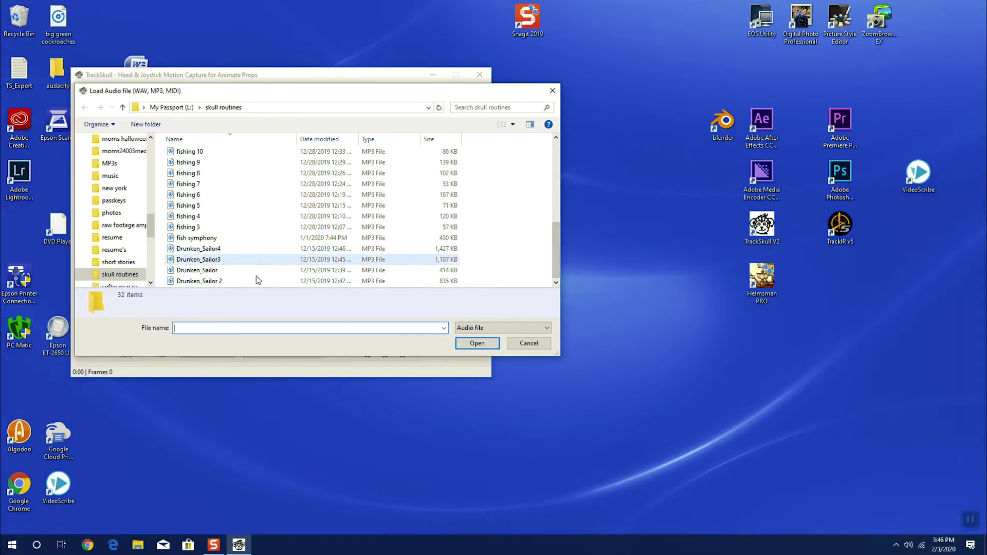
{"action": "double_click", "coordinate": [206, 270]}
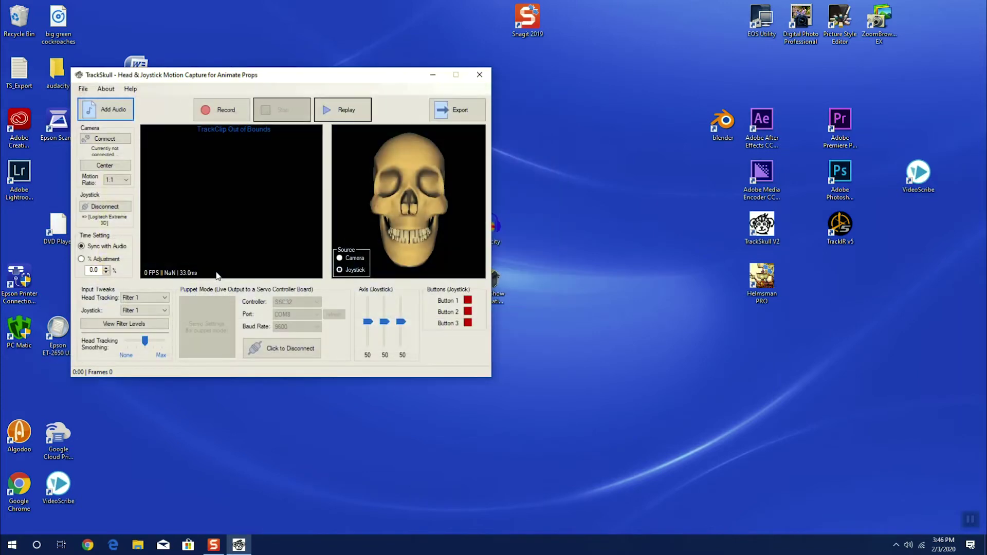
{"action": "left_click", "coordinate": [207, 114]}
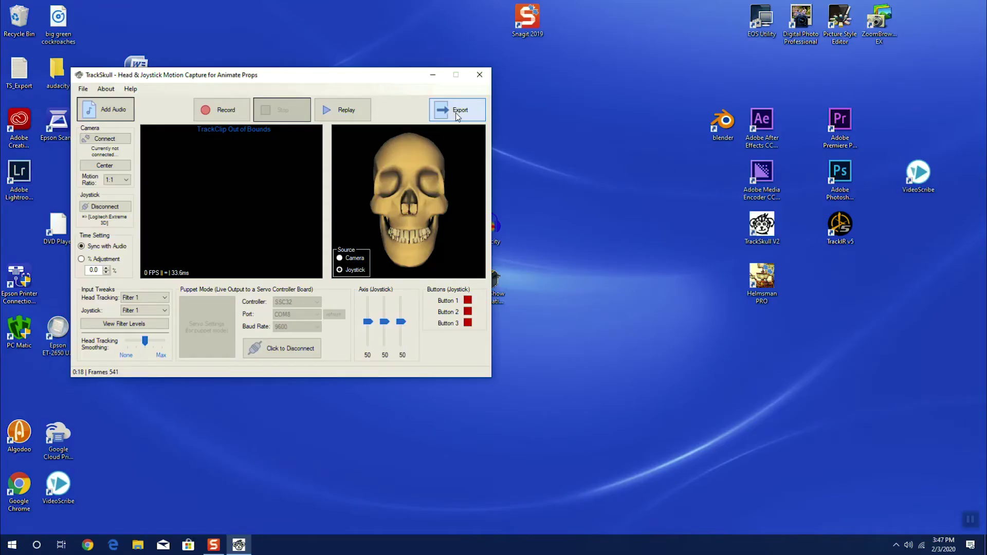
- Export the recorded motion for VSA as a text file named 1.3 in the skull routines folder
{"action": "left_click", "coordinate": [457, 114]}
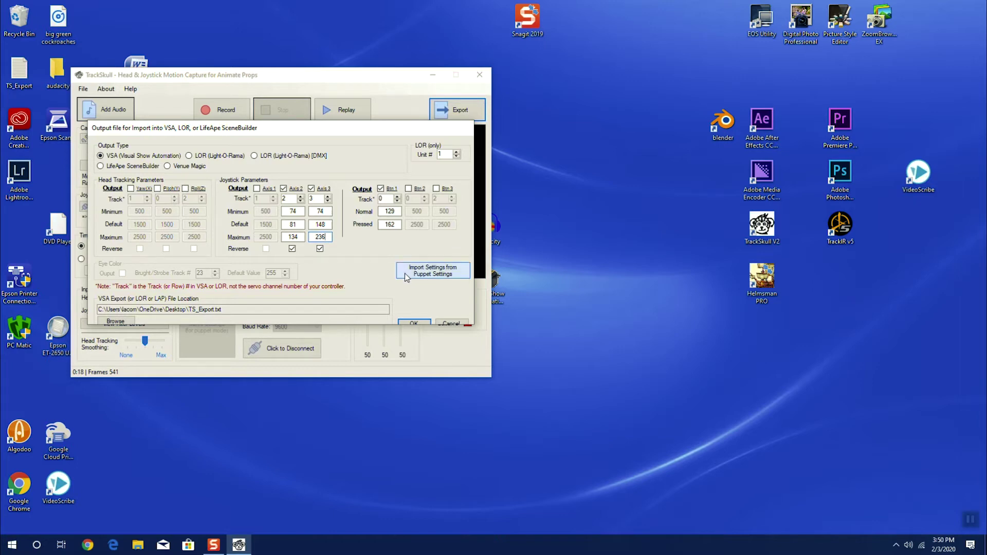
{"action": "left_click_drag", "start_coordinate": [296, 314], "coordinate": [209, 314]}
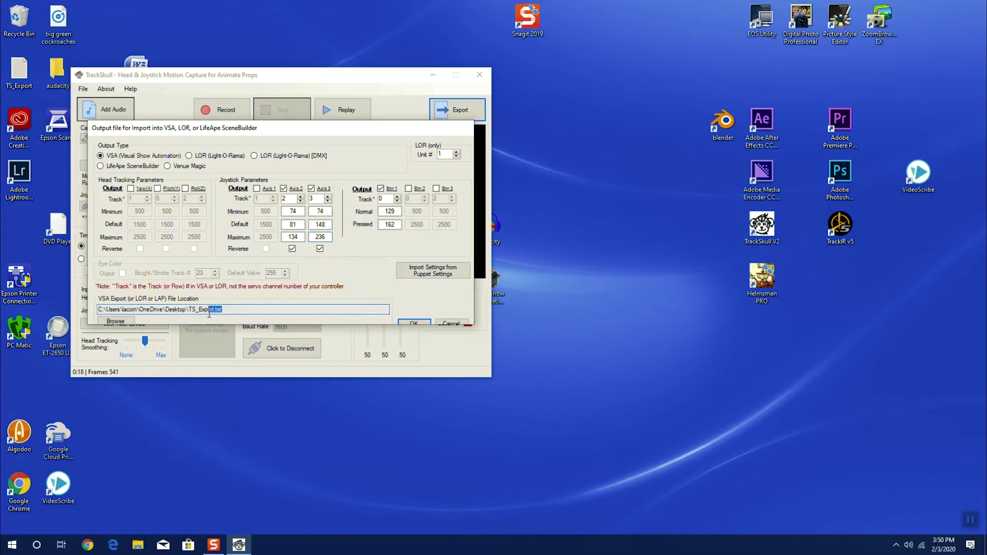
{"action": "left_click", "coordinate": [115, 321]}
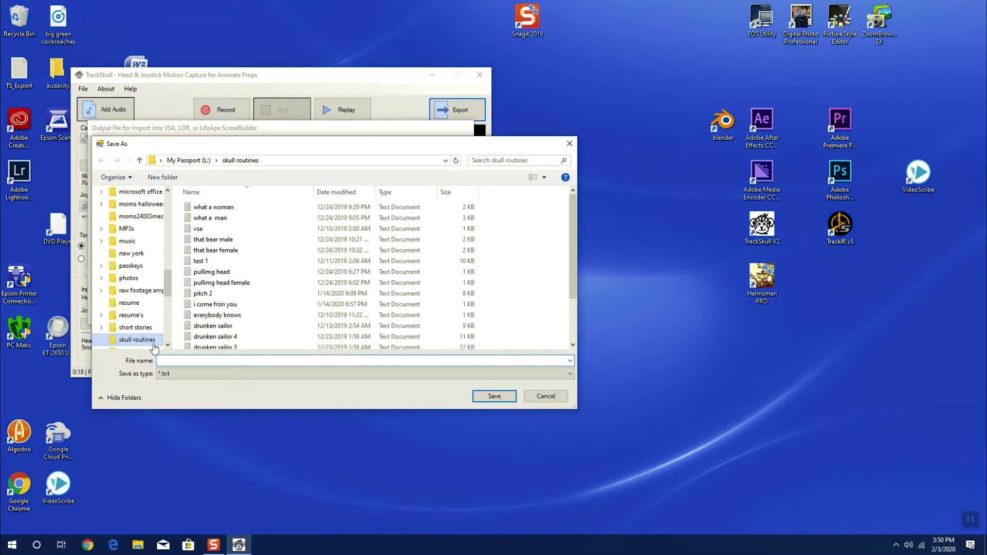
{"action": "left_click_drag", "start_coordinate": [167, 284], "coordinate": [168, 288]}
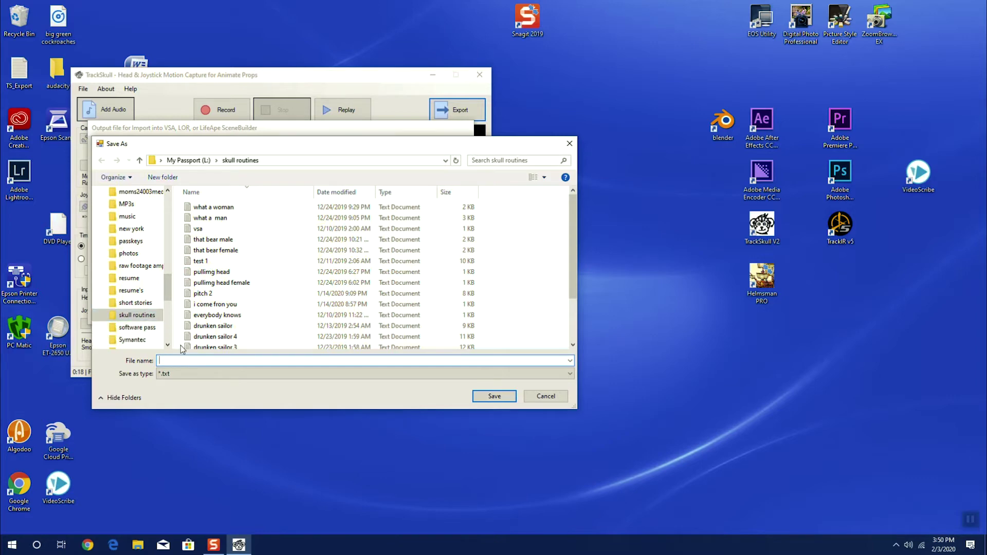
{"action": "type", "text": "1.3"}
{"action": "left_click", "coordinate": [487, 400]}
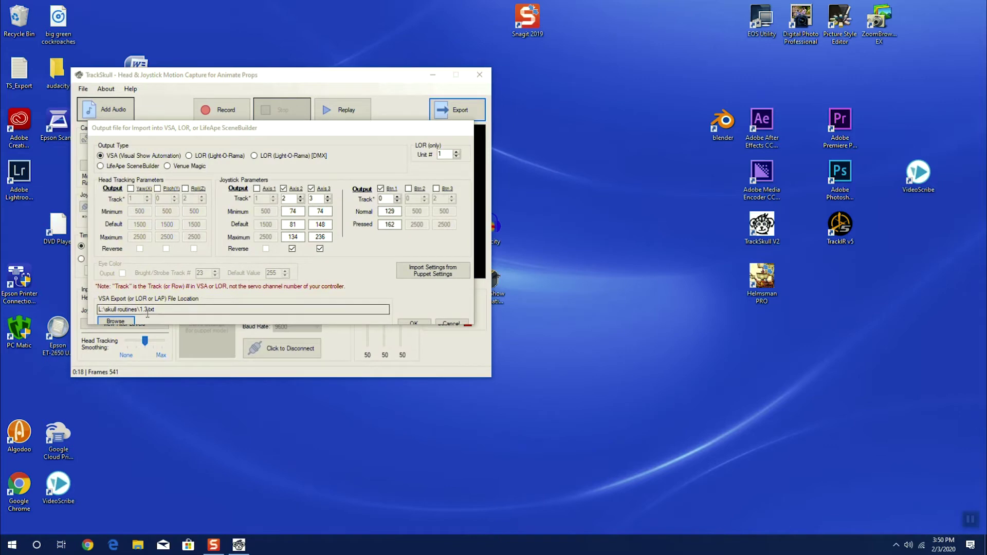
{"action": "left_click", "coordinate": [414, 323]}
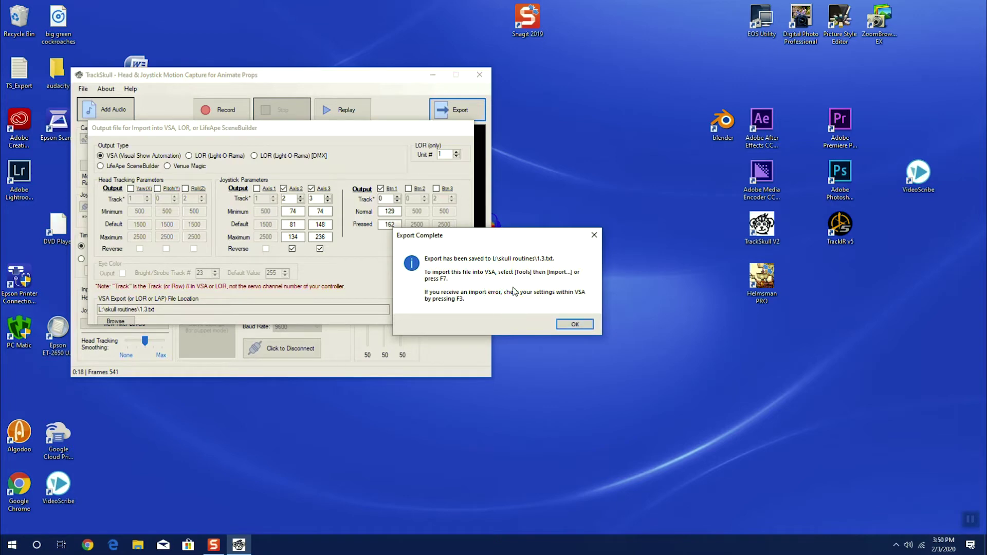
{"action": "left_click", "coordinate": [575, 325]}
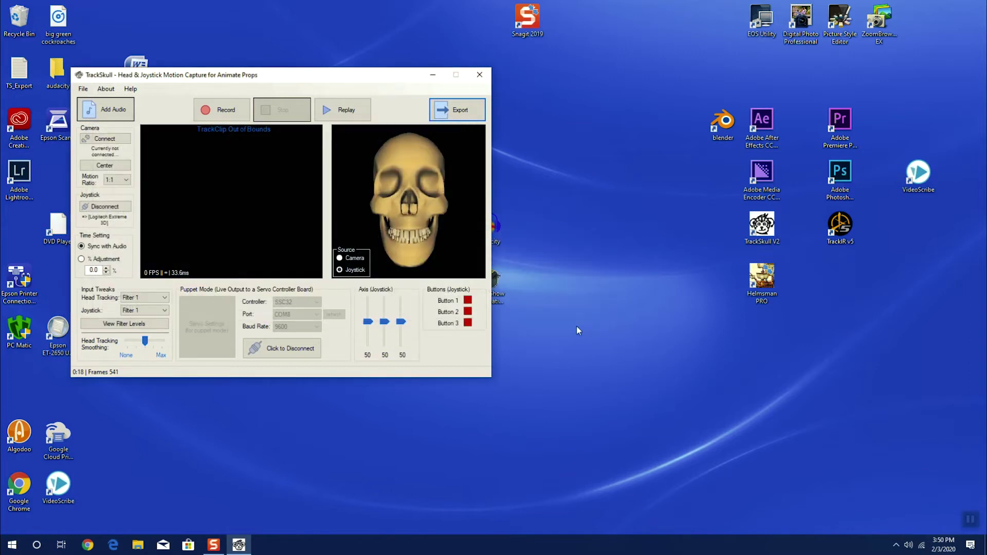
- Close TrackSkull, launch Visual Show Automation and dismiss the tip of the day
{"action": "left_click", "coordinate": [478, 77]}
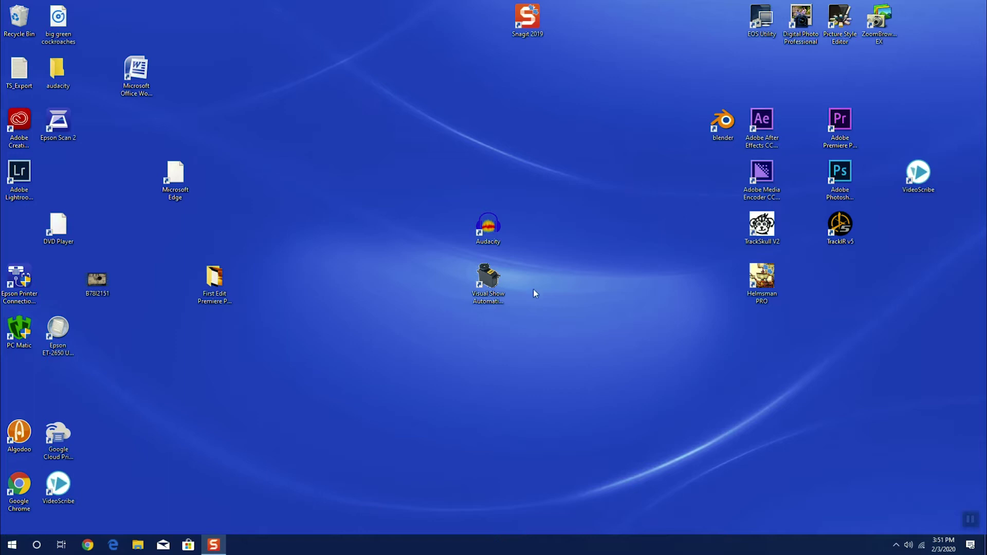
{"action": "double_click", "coordinate": [506, 291]}
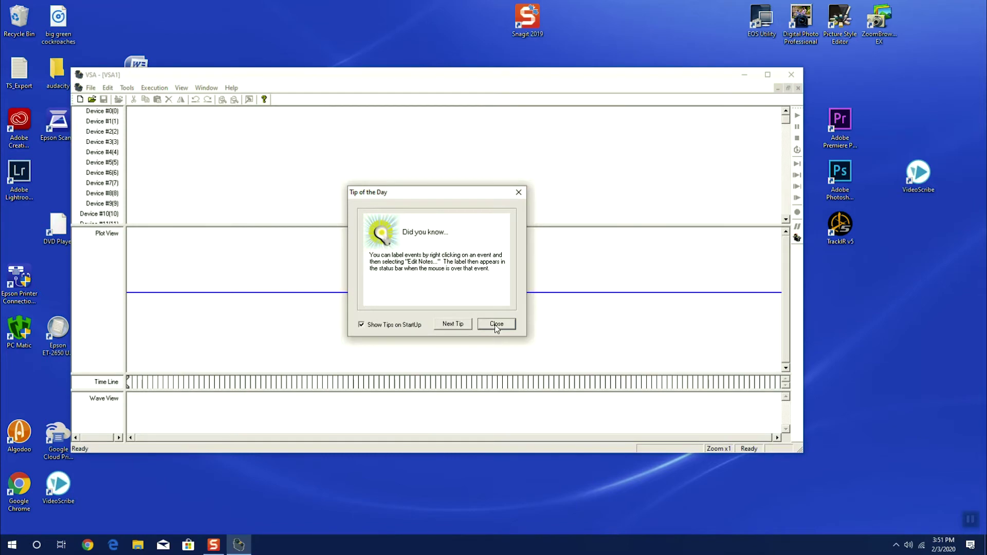
{"action": "left_click", "coordinate": [496, 324]}
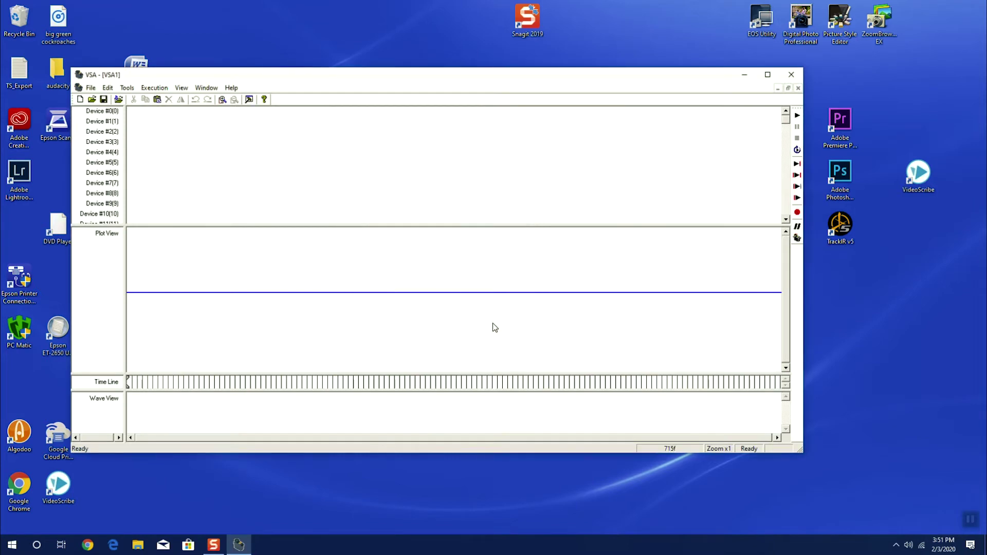
{"action": "left_click", "coordinate": [130, 88]}
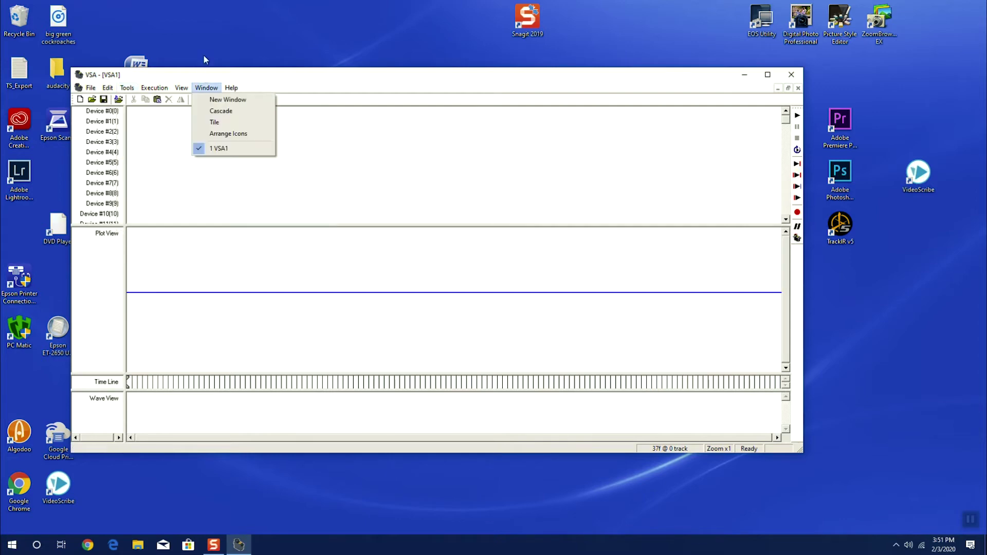
{"action": "left_click", "coordinate": [209, 27]}
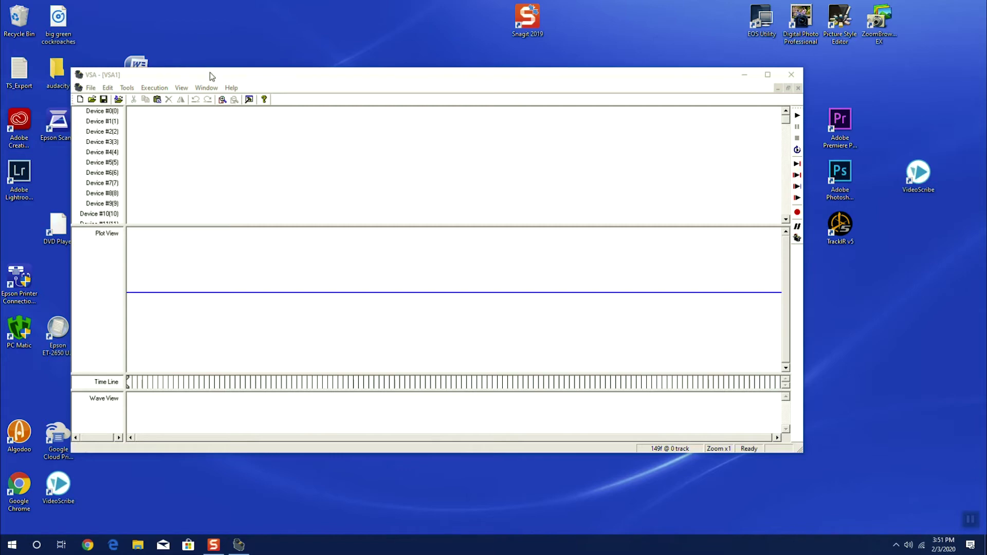
{"action": "left_click", "coordinate": [154, 88]}
{"action": "left_click", "coordinate": [313, 137]}
- Import the exported motion file 1.3 from the skull routines folder into the new show
{"action": "key", "text": "ctrl+o"}
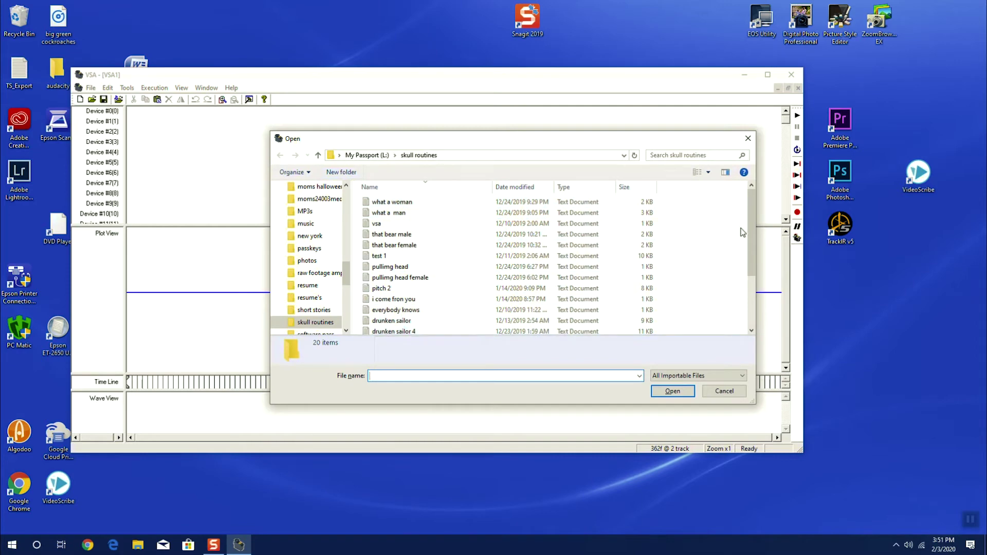
{"action": "left_click_drag", "start_coordinate": [755, 215], "coordinate": [785, 216]}
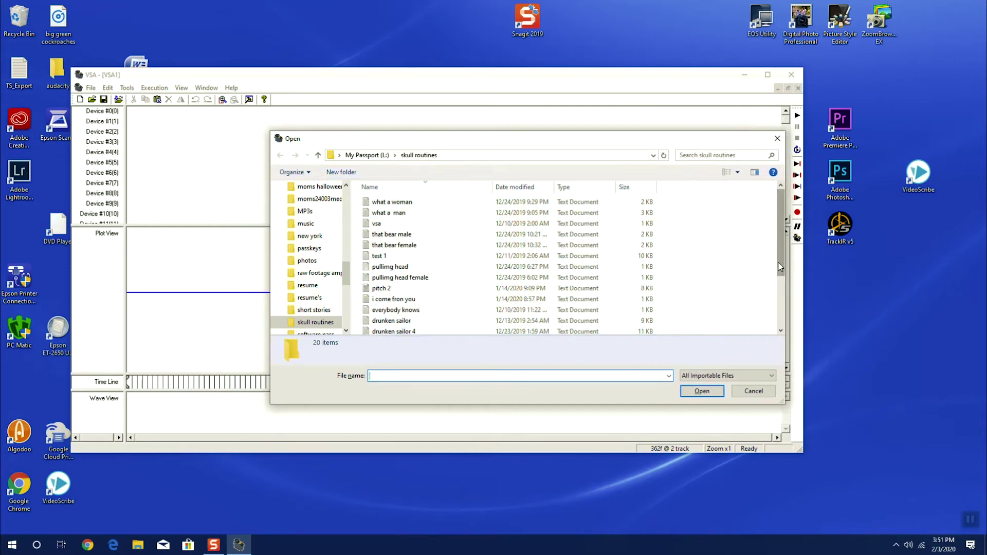
{"action": "left_click_drag", "start_coordinate": [783, 275], "coordinate": [783, 325]}
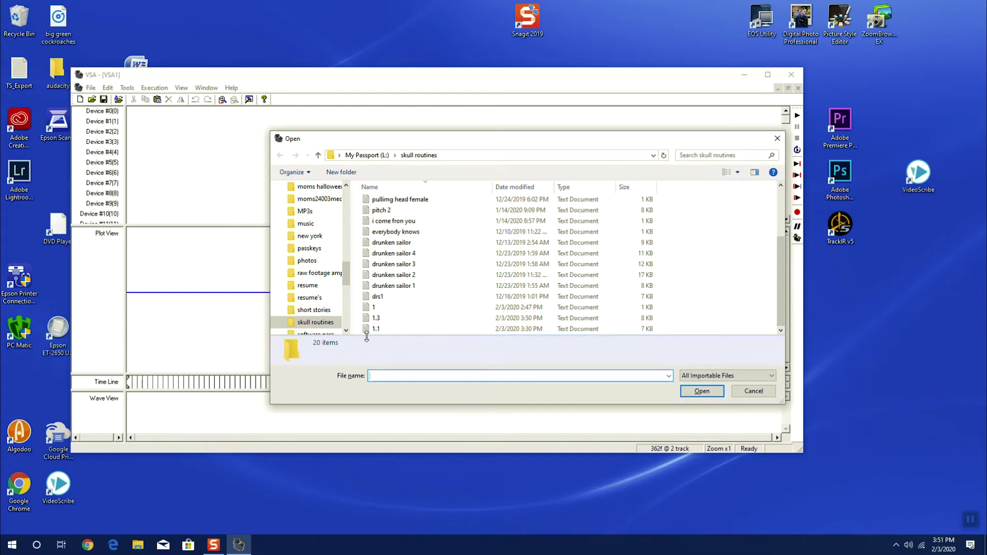
{"action": "double_click", "coordinate": [390, 321]}
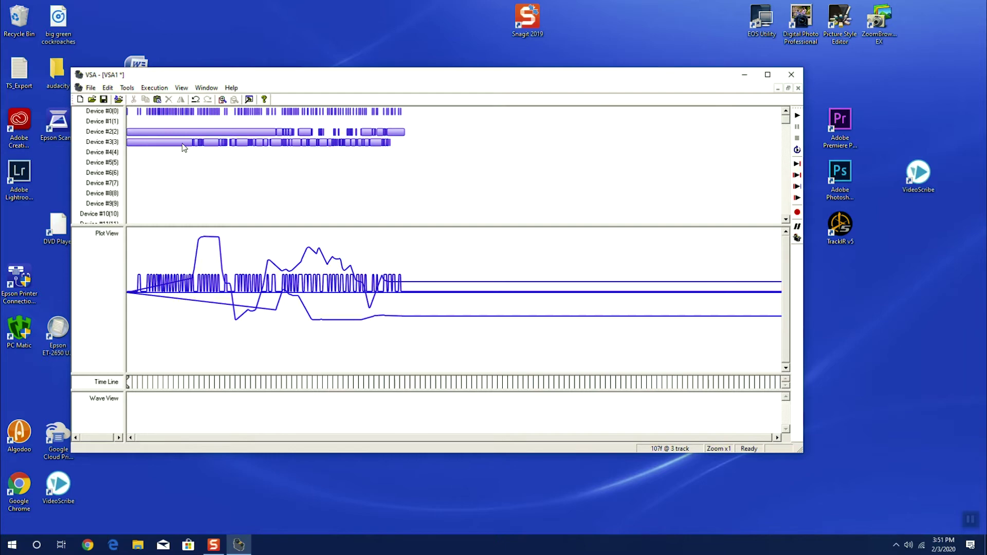
- In the device settings, assign port COM8 to Device #0, Device #1, Device #2 and Device #3
{"action": "left_click", "coordinate": [119, 100]}
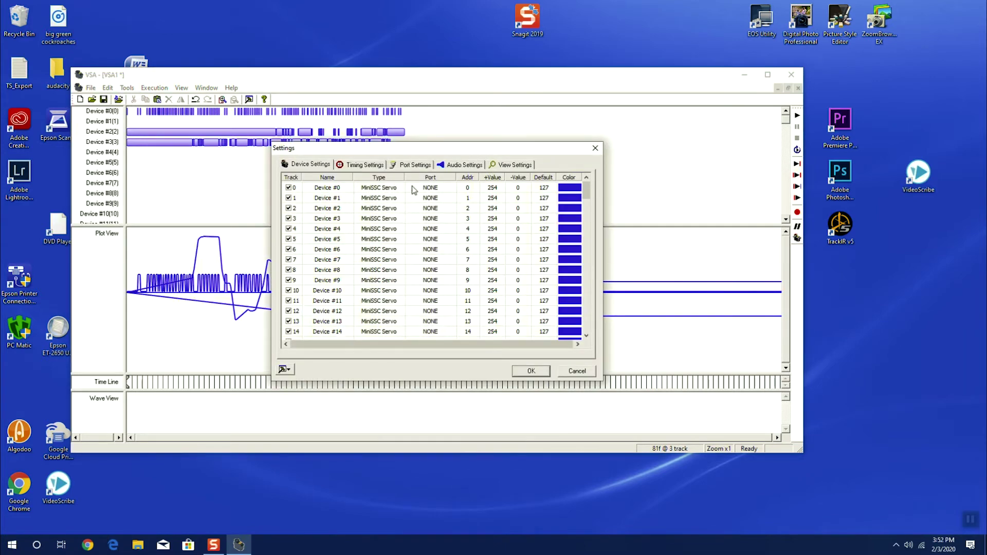
{"action": "left_click", "coordinate": [438, 191]}
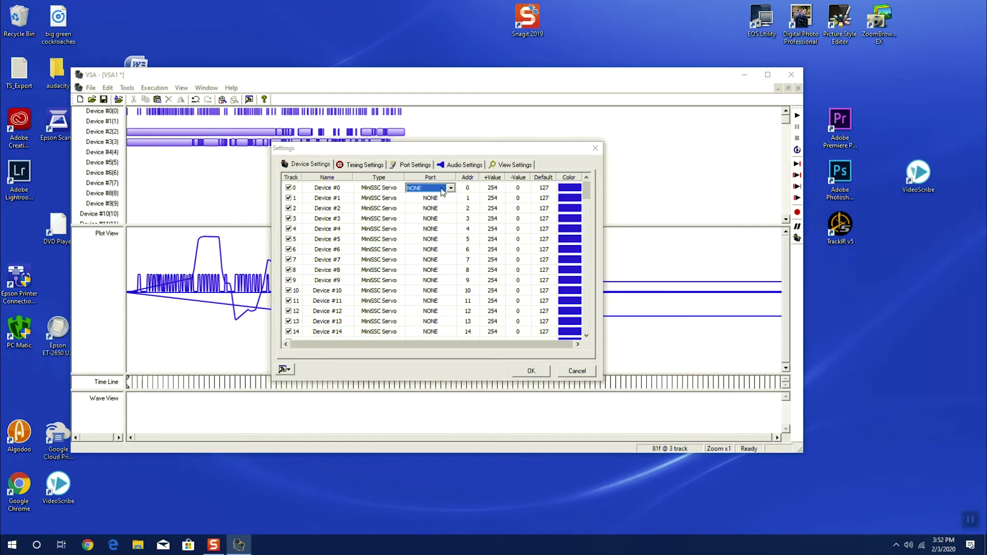
{"action": "left_click", "coordinate": [451, 188]}
{"action": "left_click", "coordinate": [431, 198]}
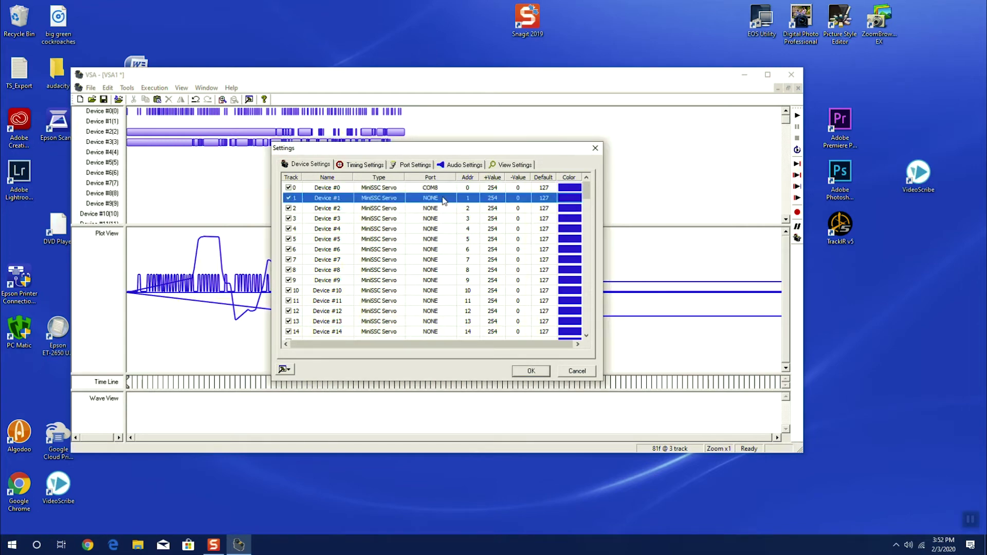
{"action": "left_click", "coordinate": [451, 198]}
{"action": "left_click", "coordinate": [435, 214]}
{"action": "left_click", "coordinate": [444, 209]}
{"action": "left_click", "coordinate": [451, 208]}
{"action": "left_click", "coordinate": [438, 225]}
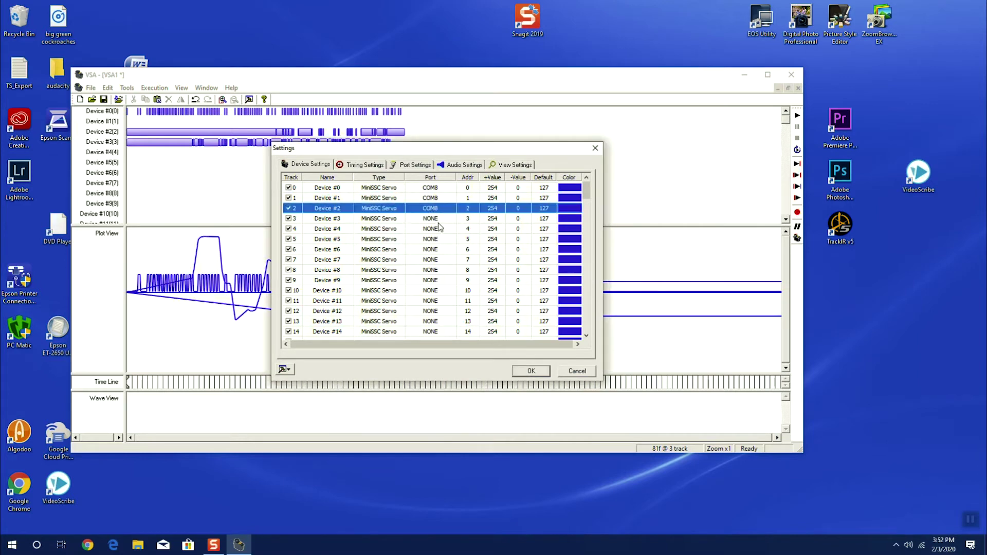
{"action": "left_click", "coordinate": [444, 218]}
{"action": "left_click", "coordinate": [451, 218]}
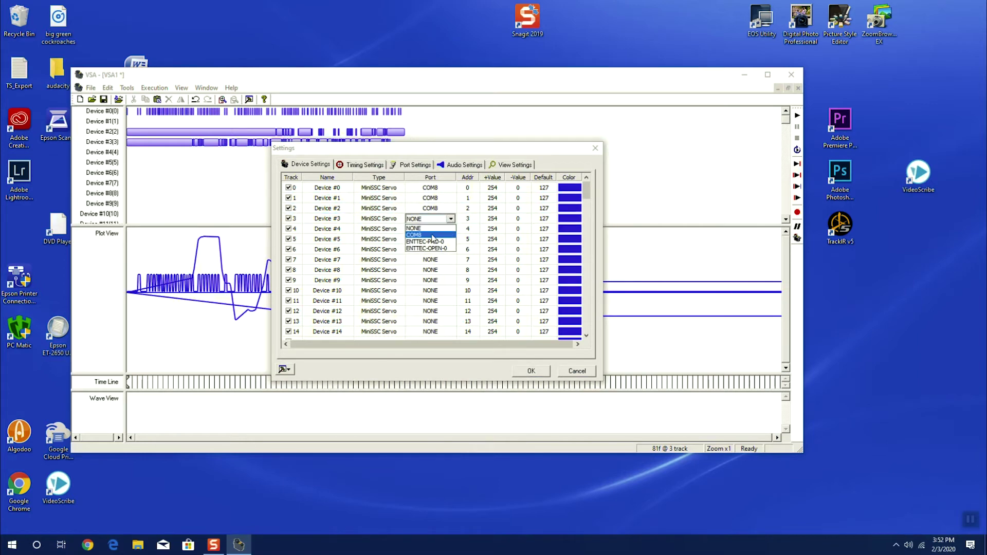
{"action": "left_click", "coordinate": [438, 235]}
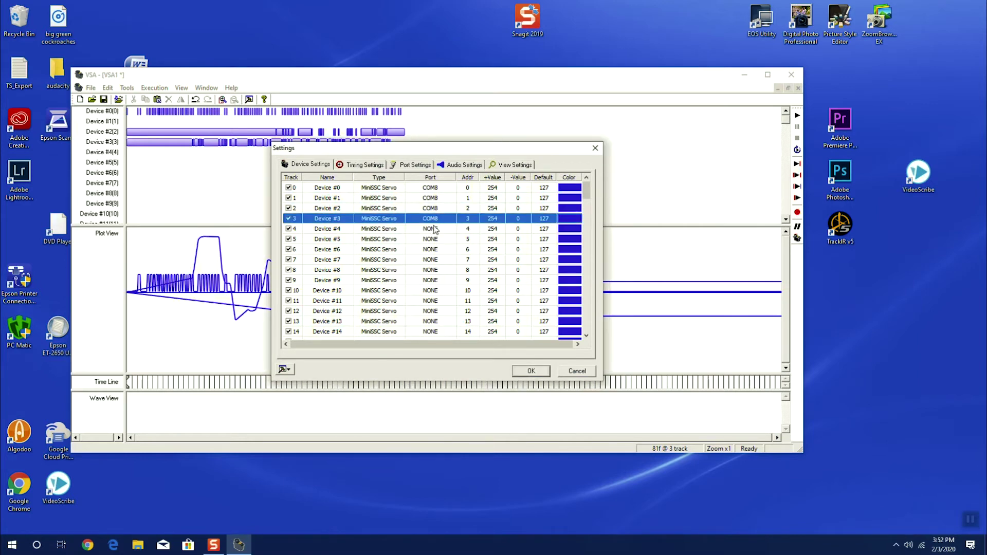
- Set Device #0's default position to 129, minimum to 129 and maximum to 162
{"action": "left_click", "coordinate": [546, 188]}
{"action": "left_click", "coordinate": [546, 188]}
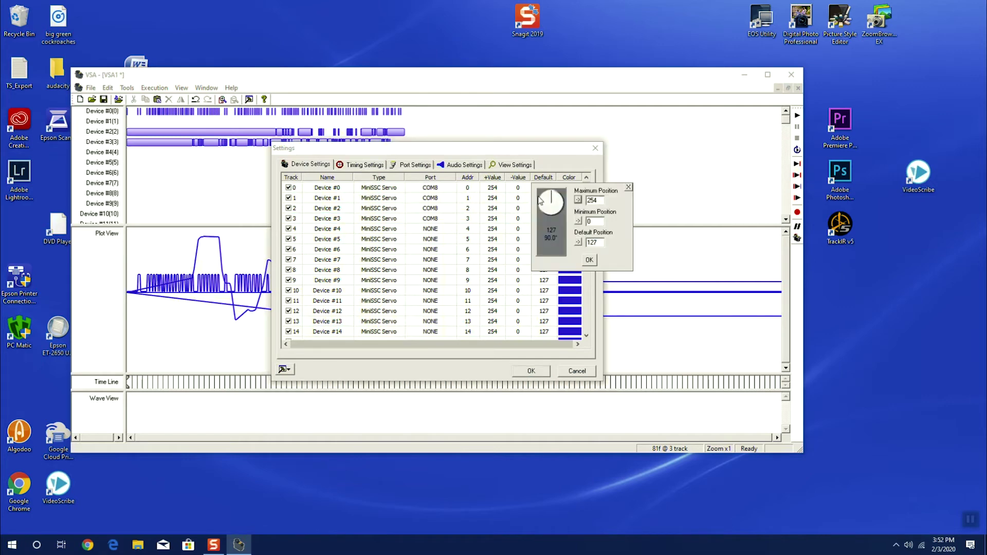
{"action": "left_click_drag", "start_coordinate": [601, 241], "coordinate": [567, 252]}
{"action": "type", "text": "129"}
{"action": "left_click", "coordinate": [597, 222]}
{"action": "key", "text": "BackSpace"}
{"action": "type", "text": "1"}
{"action": "left_click", "coordinate": [600, 203]}
{"action": "key", "text": "BackSpace"}
{"action": "type", "text": "165"}
{"action": "key", "text": "BackSpace"}
{"action": "left_click", "coordinate": [589, 260]}
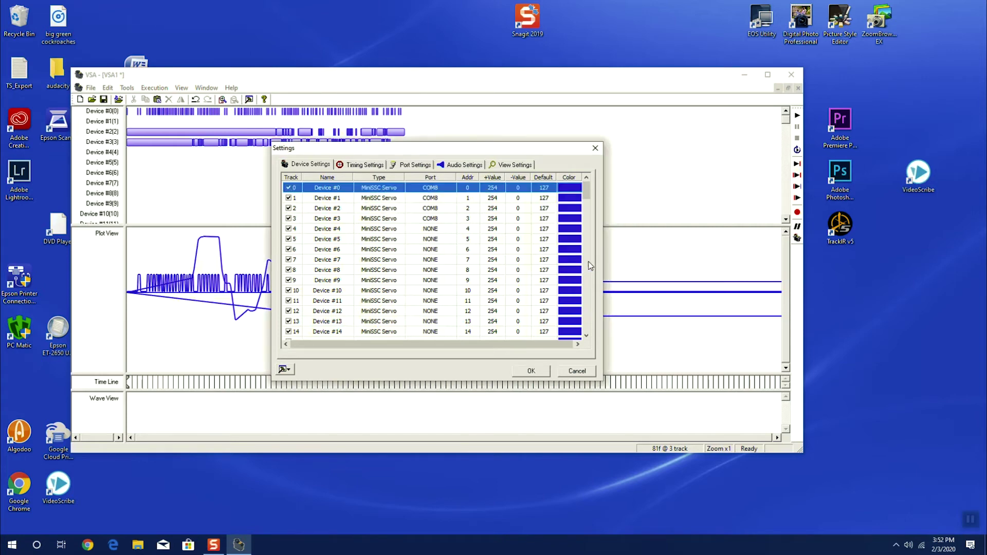
- Set Device #2's default position to 81, minimum to 74 and maximum to 134
{"action": "double_click", "coordinate": [545, 210]}
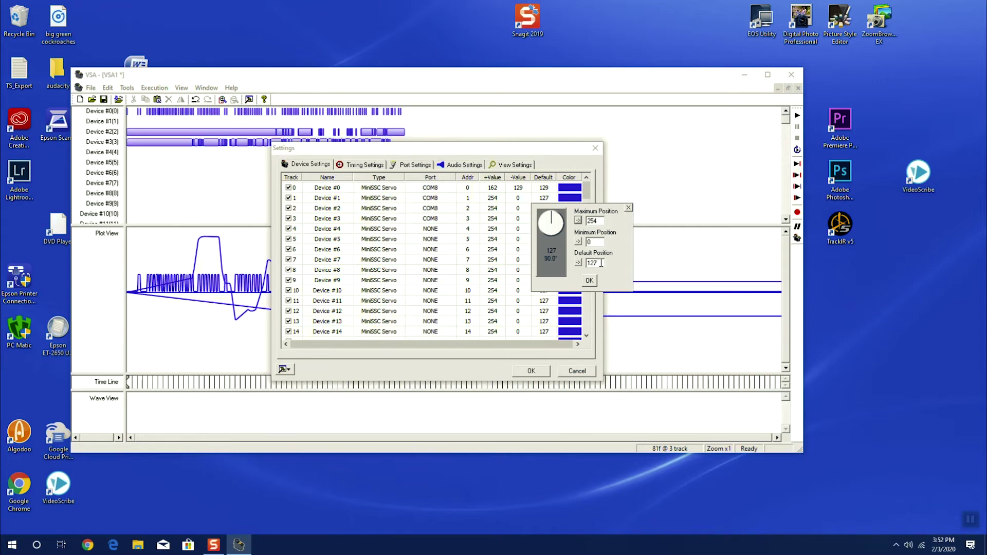
{"action": "left_click", "coordinate": [578, 264]}
{"action": "type", "text": "81"}
{"action": "double_click", "coordinate": [592, 220]}
{"action": "type", "text": "134"}
{"action": "left_click", "coordinate": [589, 281]}
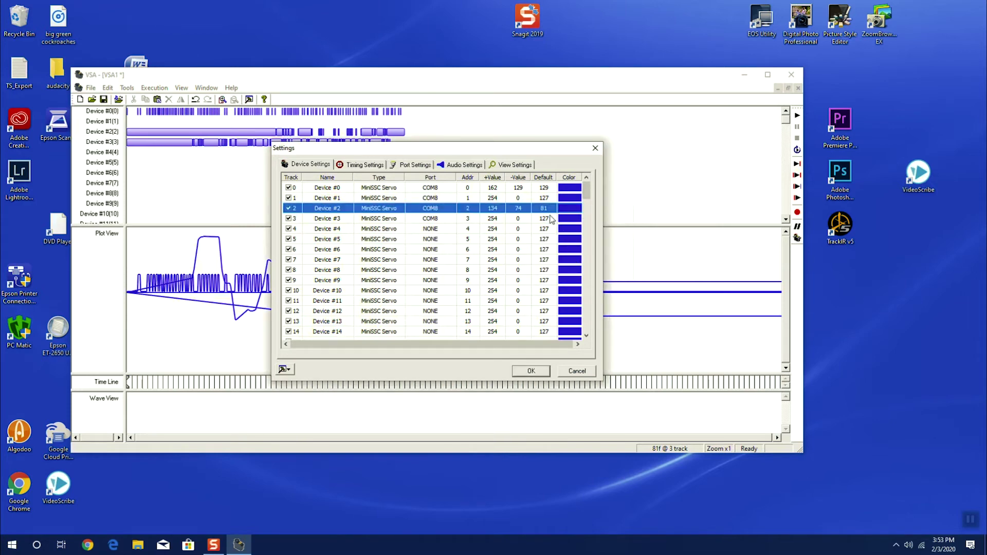
- Set Device #3's default position to 148, minimum to 74 and maximum to 236, and apply the device settings
{"action": "double_click", "coordinate": [550, 219]}
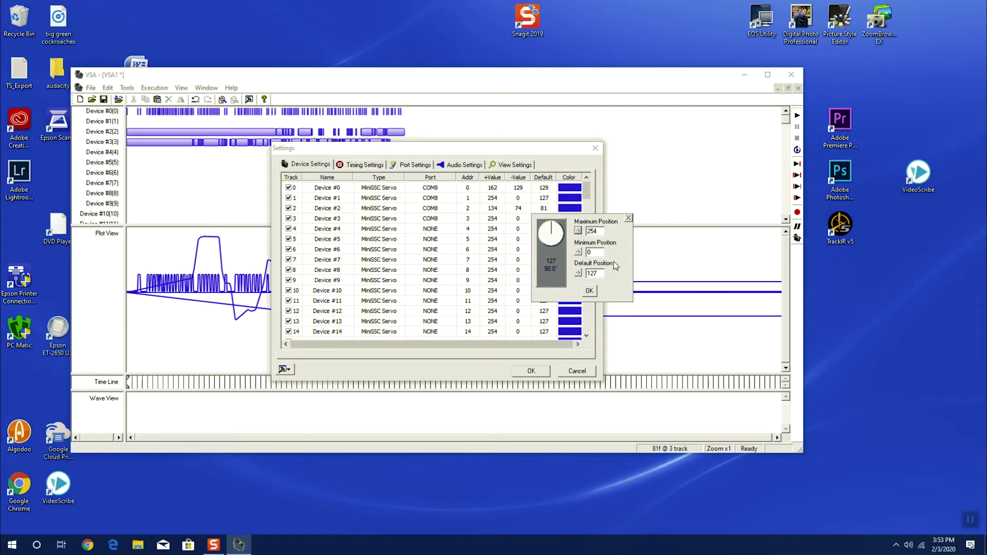
{"action": "double_click", "coordinate": [602, 273]}
{"action": "type", "text": "148"}
{"action": "left_click", "coordinate": [601, 253]}
{"action": "type", "text": "747"}
{"action": "key", "text": "BackSpace"}
{"action": "type", "text": "6"}
{"action": "left_click", "coordinate": [584, 291]}
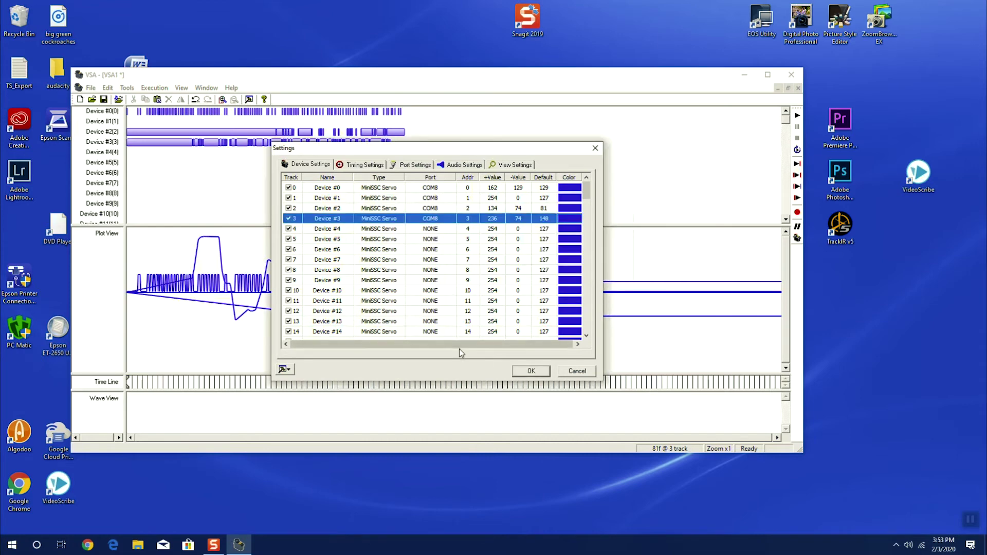
{"action": "left_click", "coordinate": [531, 371]}
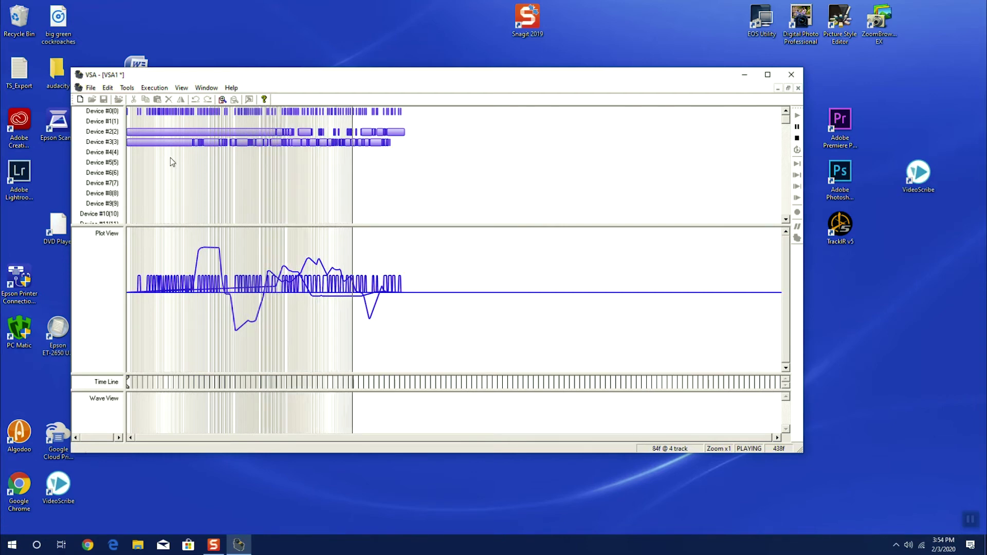
- Stop the playback of the imported routine
{"action": "left_click", "coordinate": [151, 88]}
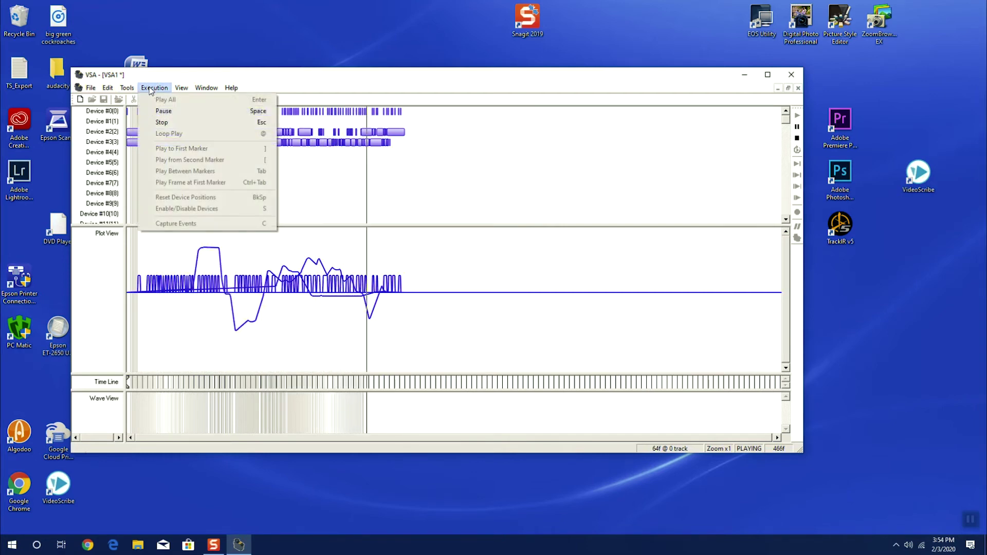
{"action": "left_click", "coordinate": [161, 122]}
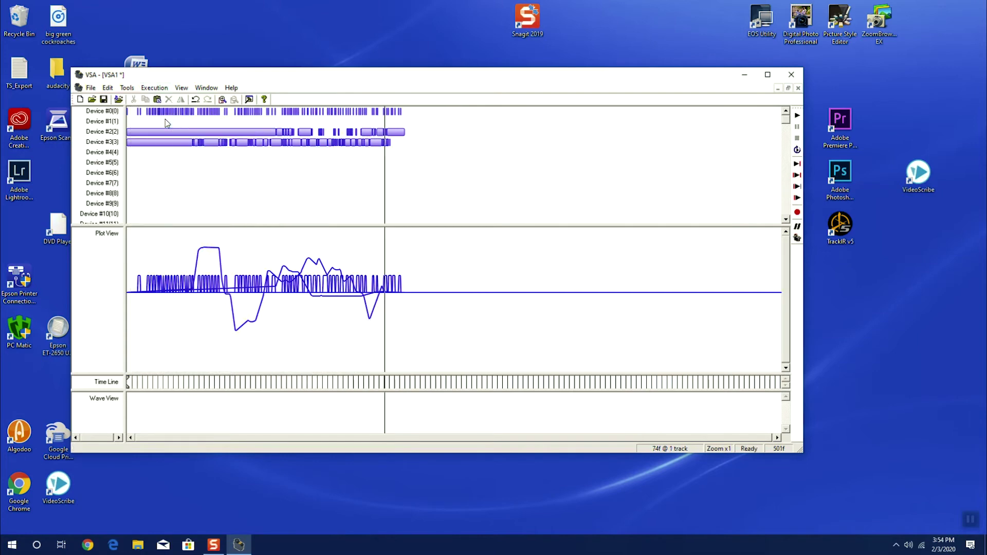
{"action": "left_click", "coordinate": [127, 88]}
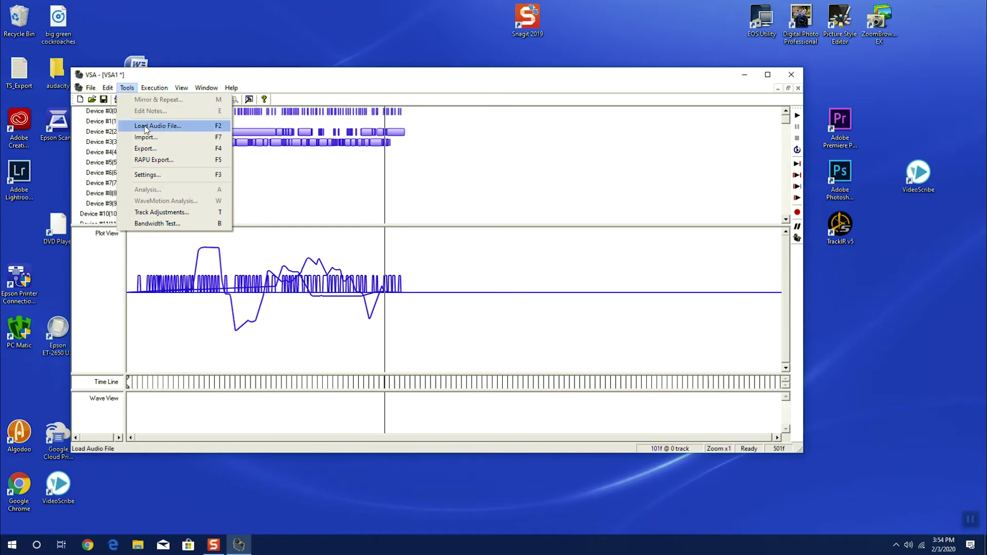
{"action": "mouse_move", "coordinate": [183, 88]}
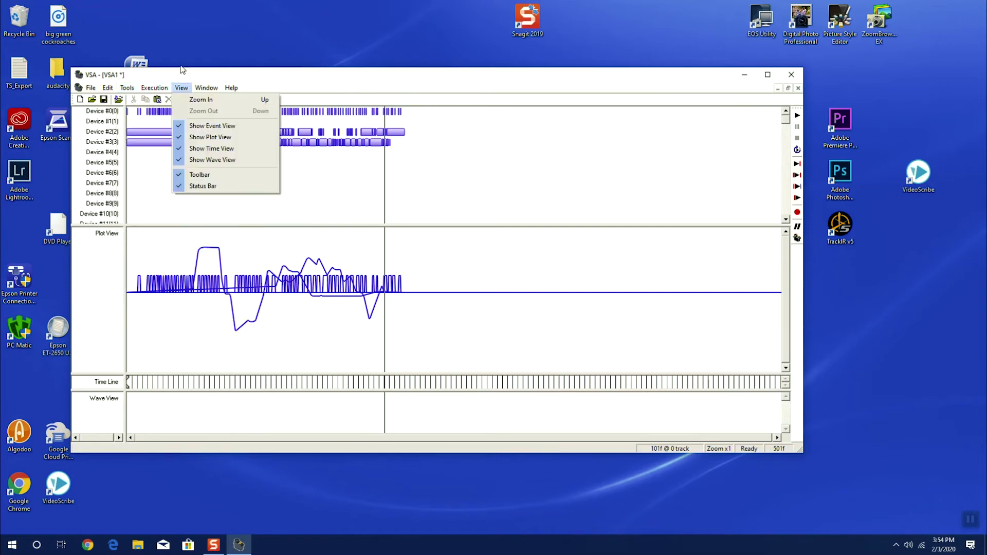
{"action": "left_click", "coordinate": [181, 37]}
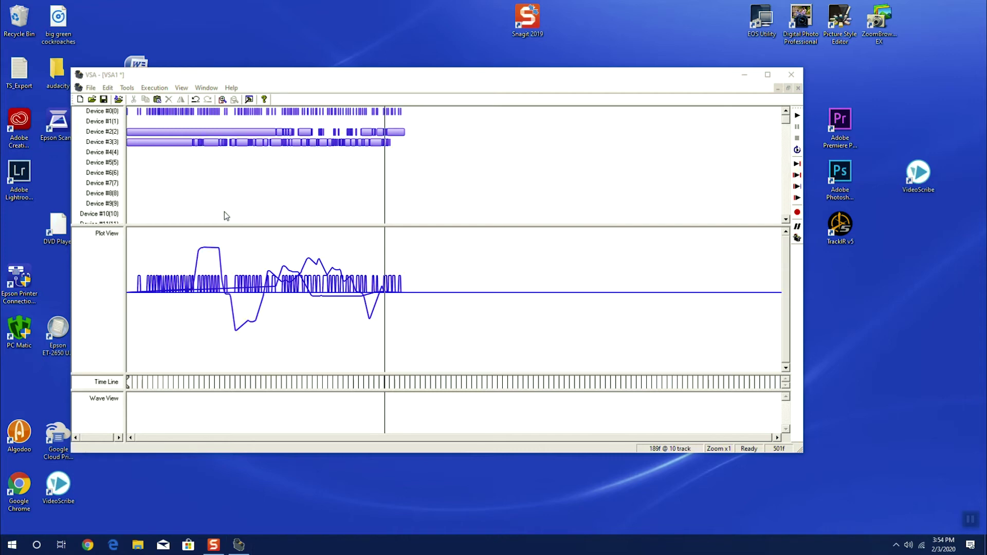
- Add Drunken_Sailor.mp3 from the skull routines folder as the routine's audio file and apply the audio settings
{"action": "left_click", "coordinate": [235, 228]}
{"action": "key", "text": "ctrl+t"}
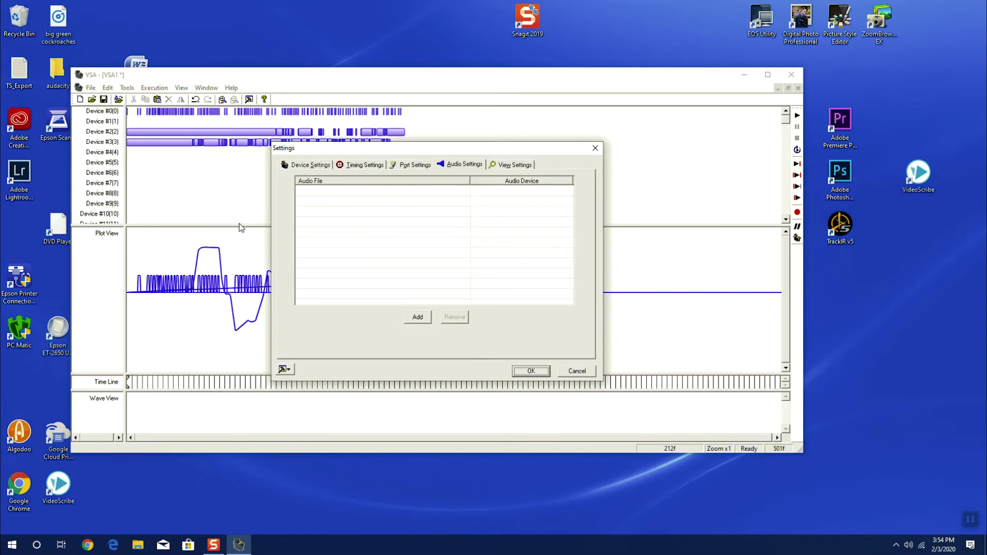
{"action": "left_click", "coordinate": [418, 317]}
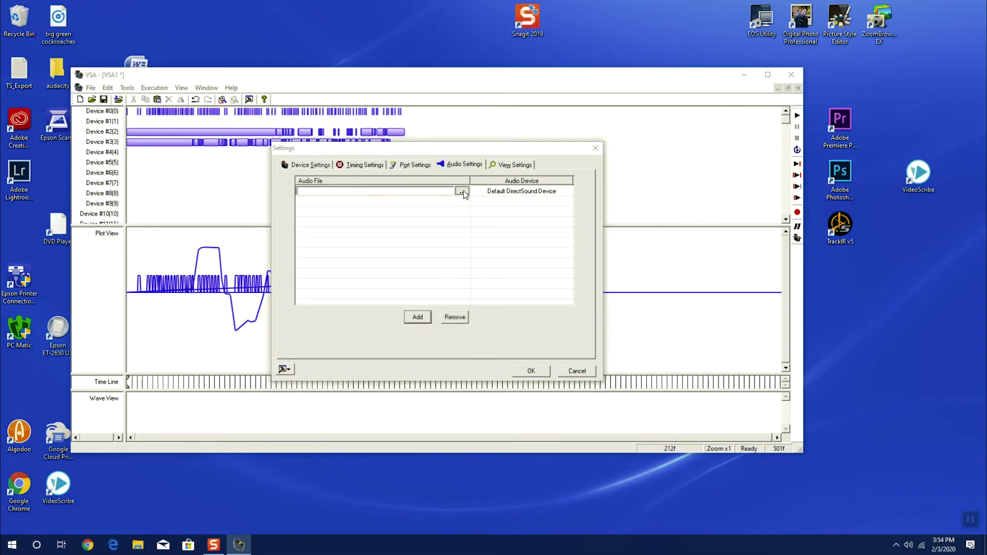
{"action": "left_click", "coordinate": [462, 191]}
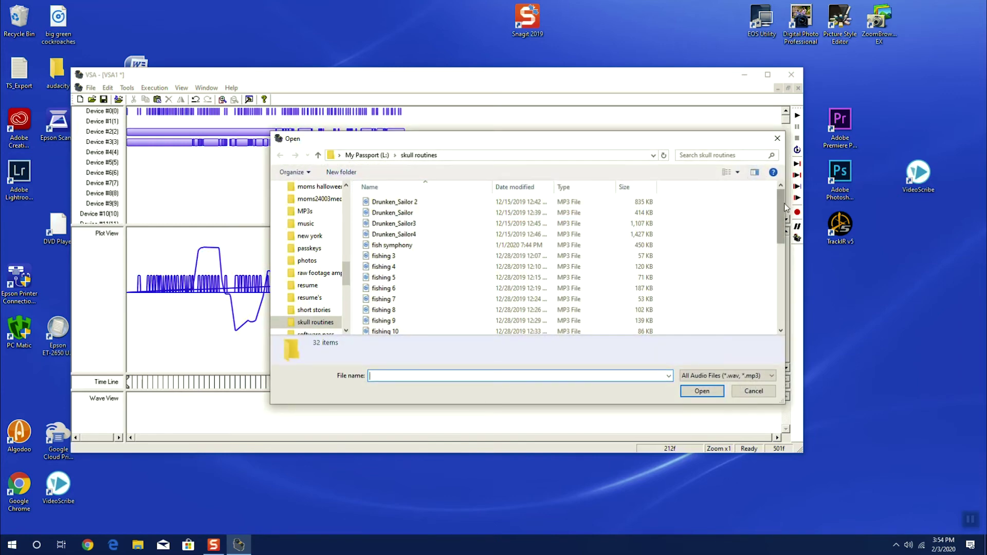
{"action": "left_click_drag", "start_coordinate": [782, 205], "coordinate": [783, 208]}
{"action": "double_click", "coordinate": [396, 210]}
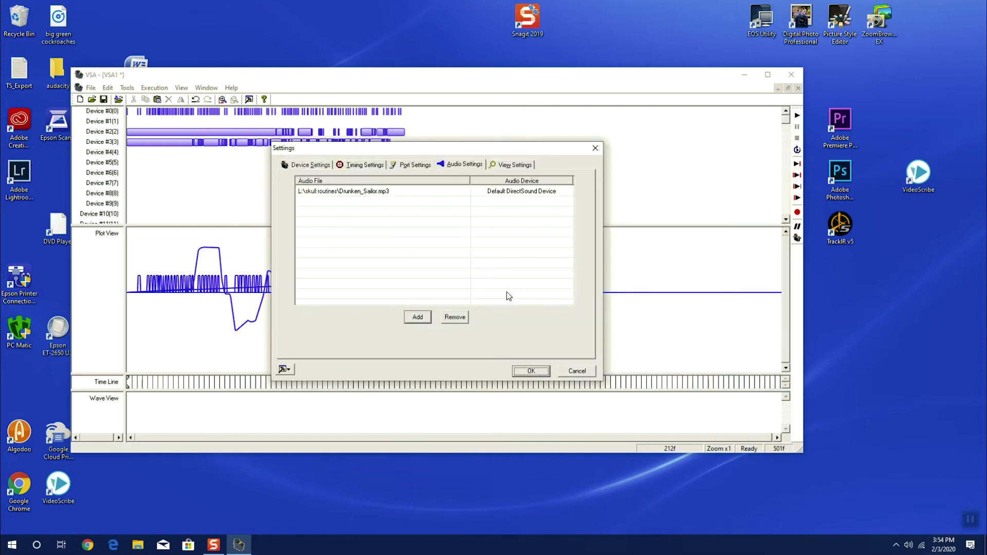
{"action": "left_click", "coordinate": [540, 371]}
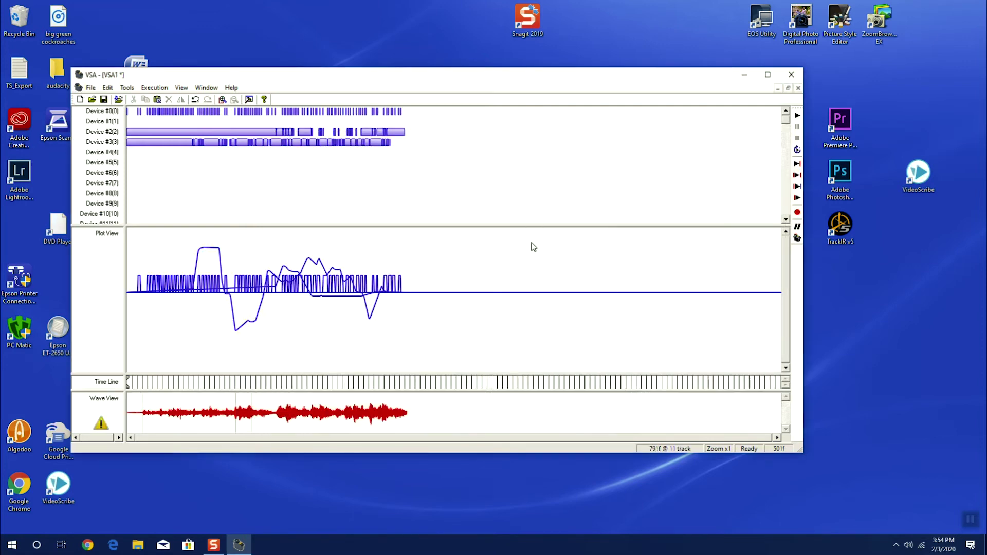